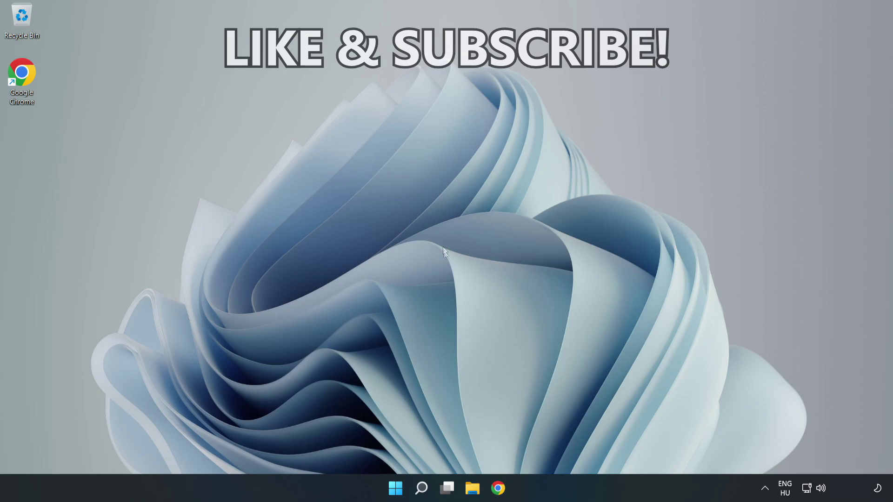
# - Find cmd in Windows Search and launch Command Prompt as administrator
pyautogui.click(421, 490)
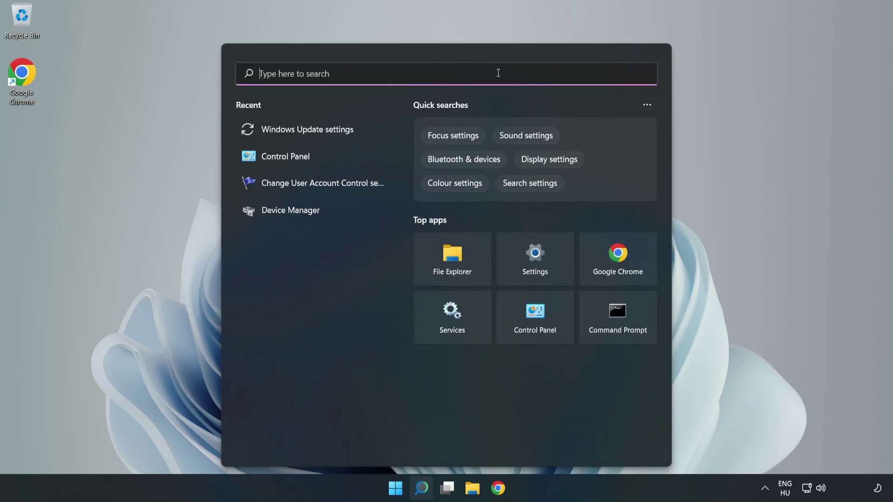
pyautogui.write('cmd')
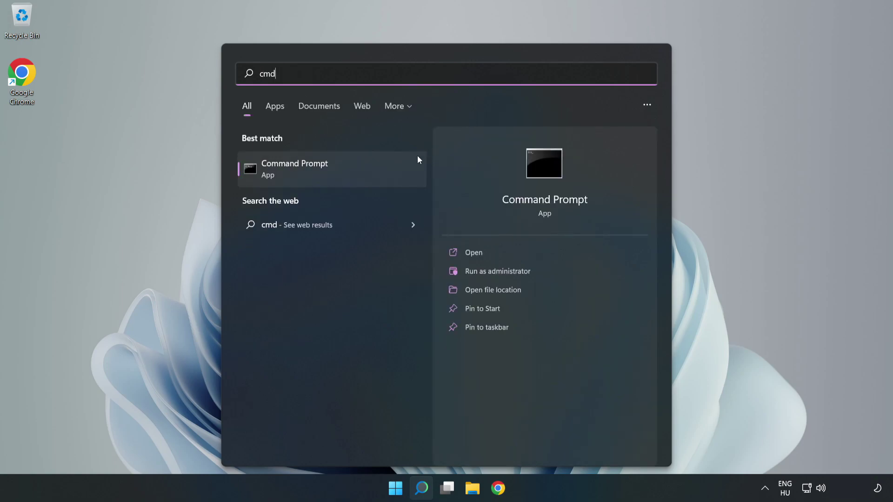
pyautogui.rightClick(362, 170)
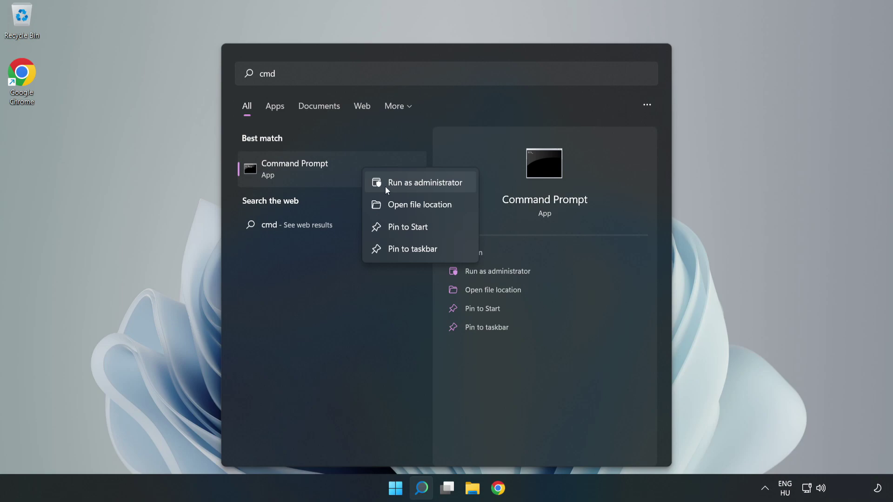
pyautogui.click(432, 184)
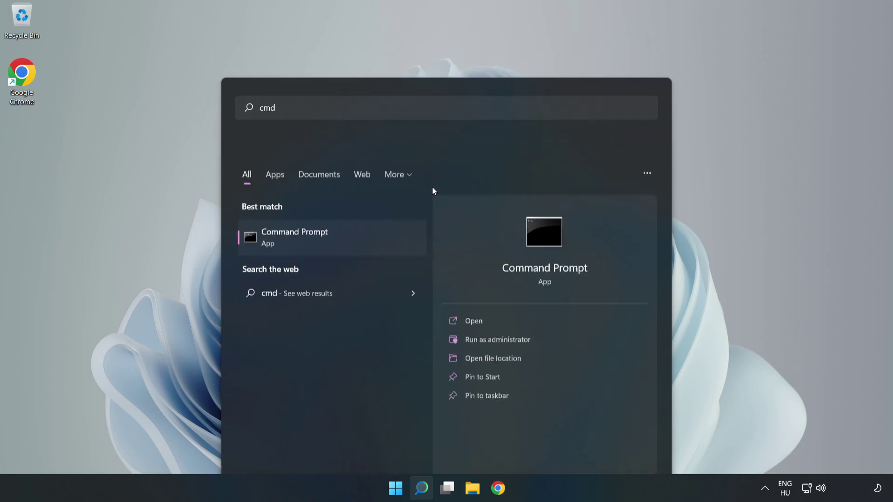
# - Run ipconfig /flushdns and netsh winsock reset, then exit Command Prompt
pyautogui.moveTo(399, 68); pyautogui.dragTo(517, 98)
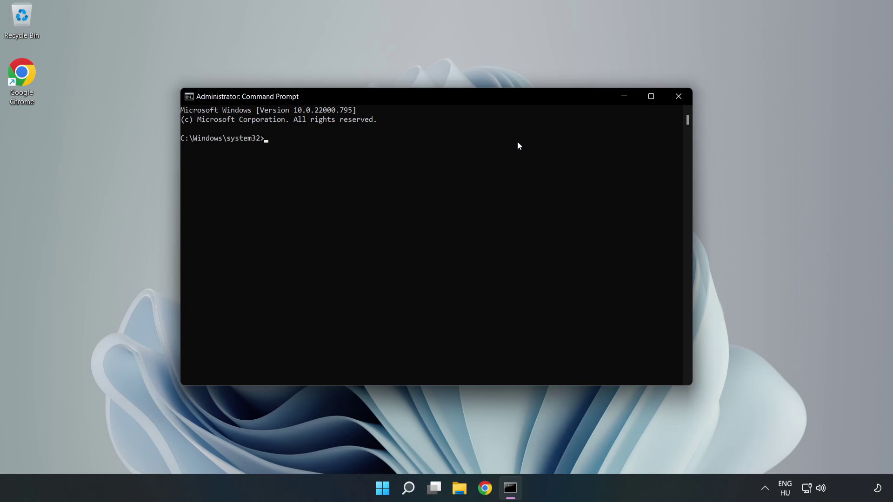
pyautogui.write('ipconfig /flushdns')
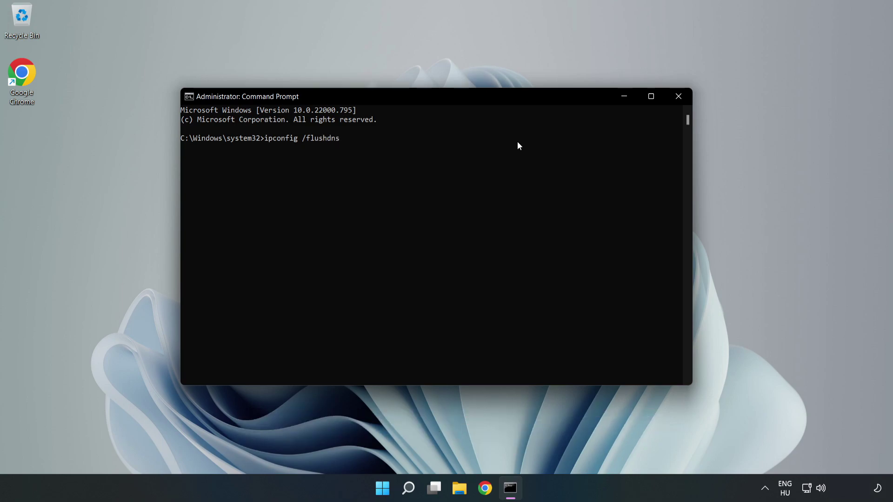
pyautogui.press('Return')
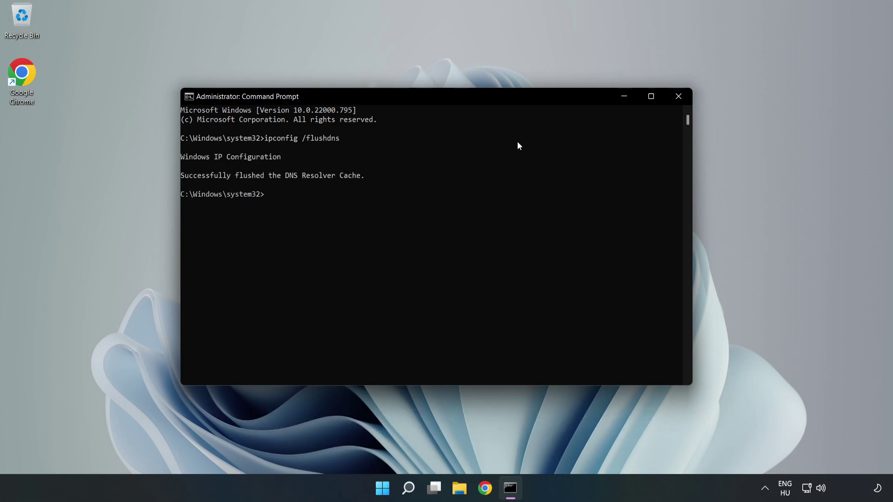
pyautogui.write('netsh winsock reset')
pyautogui.press('Return')
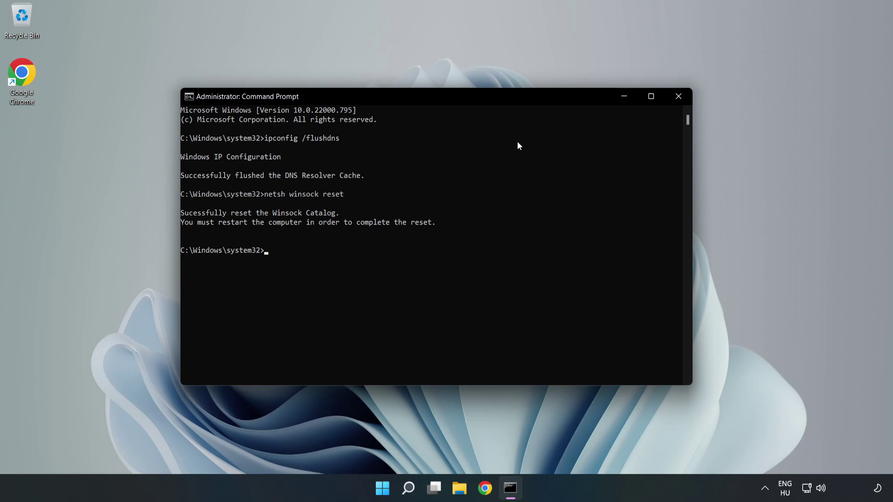
pyautogui.write('e')
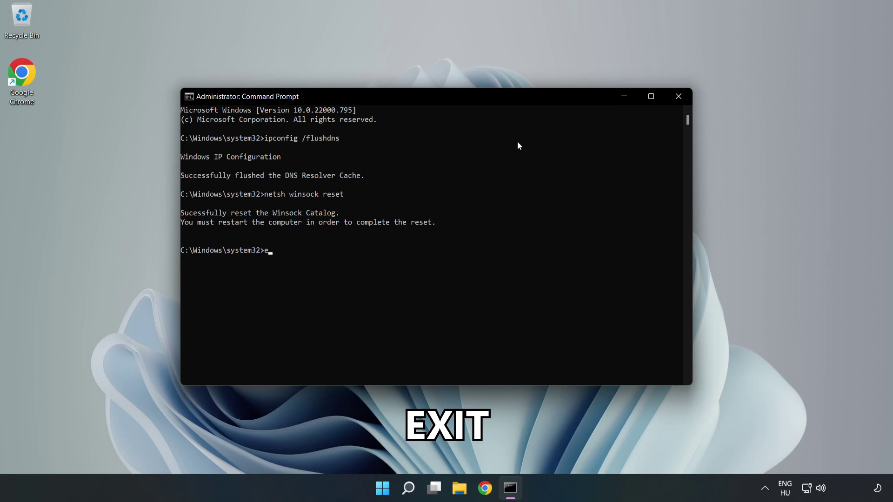
pyautogui.write('xit')
pyautogui.press('Return')
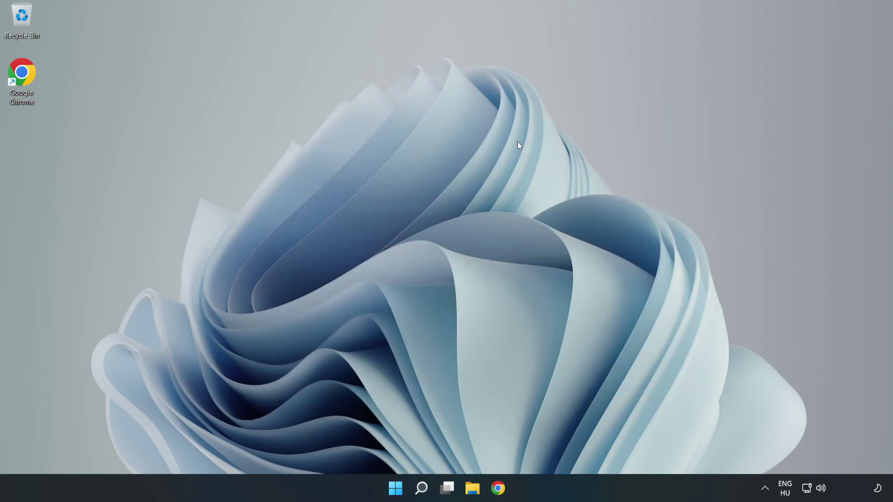
# - Open Advanced network settings through the network tray icon's Network and Internet settings
pyautogui.rightClick(806, 491)
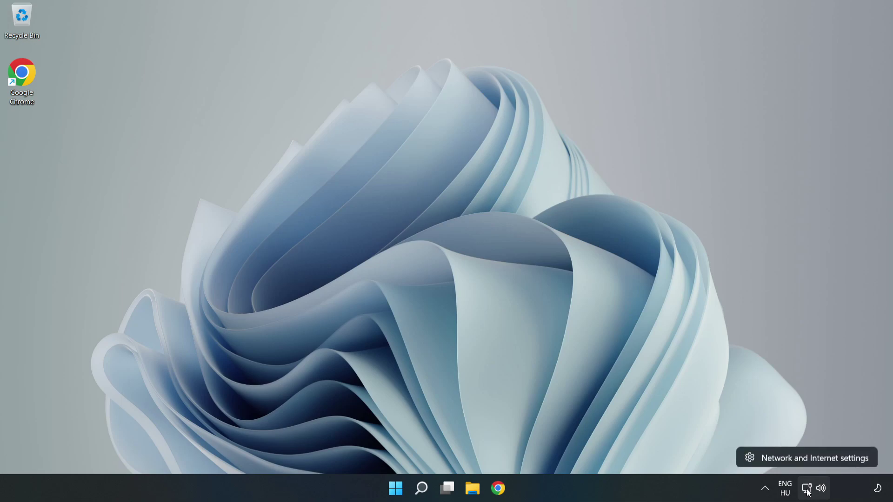
pyautogui.click(808, 457)
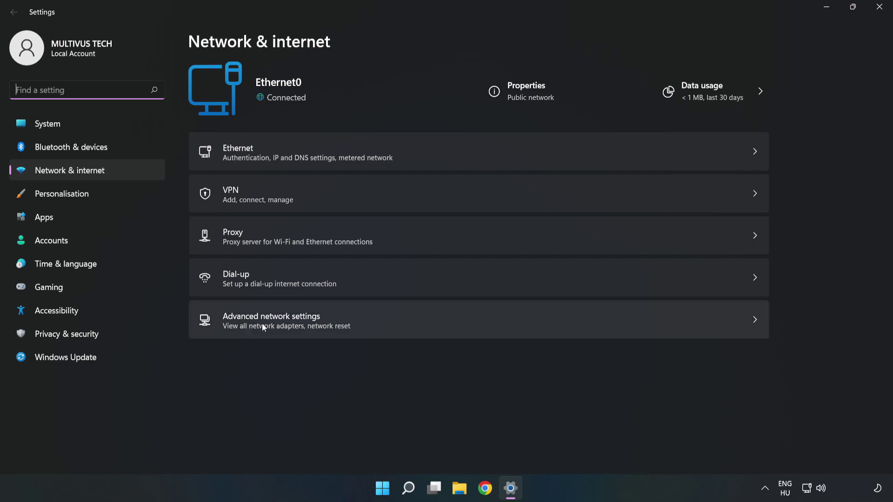
pyautogui.click(388, 331)
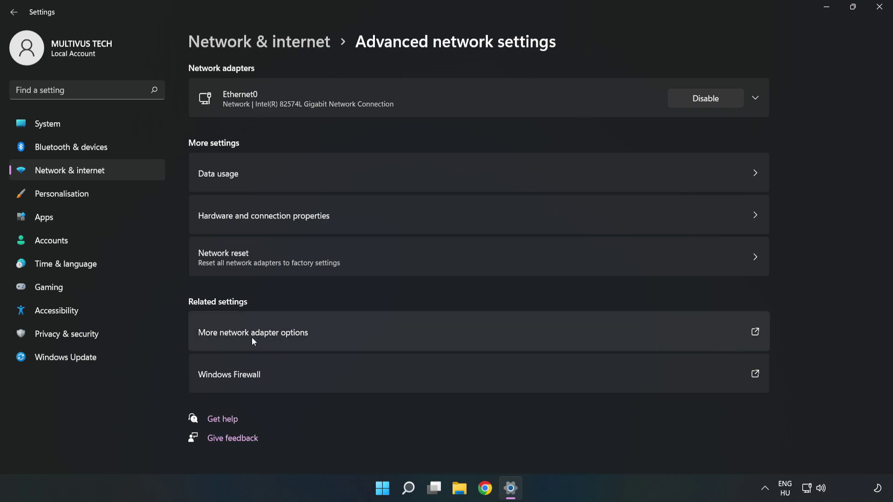
# - Open Ethernet0's properties from More network adapter options and select the TCP/IPv4 entry
pyautogui.click(369, 333)
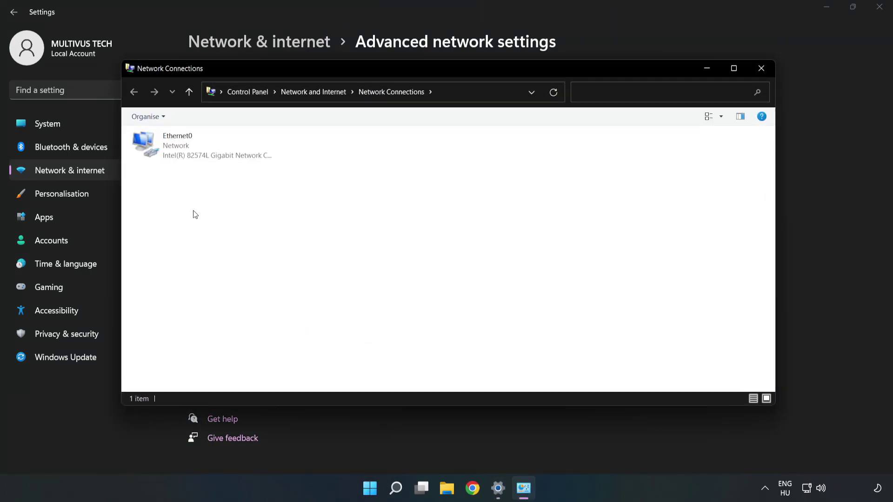
pyautogui.click(163, 151)
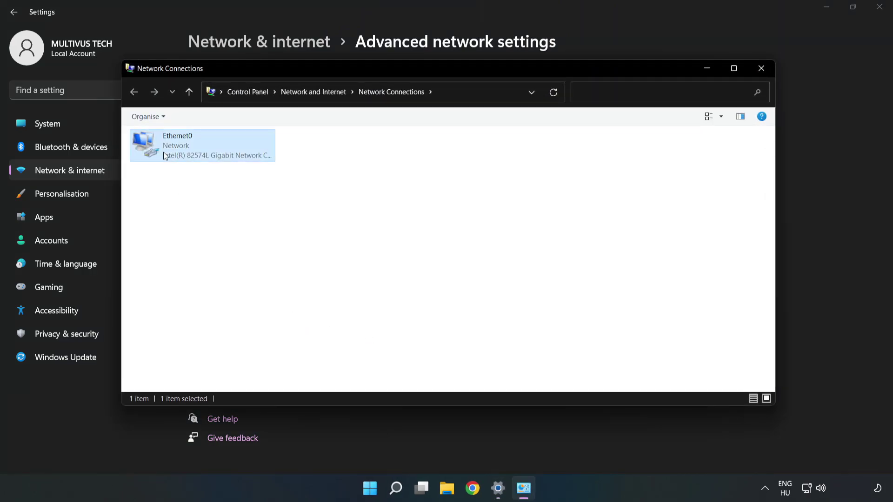
pyautogui.rightClick(223, 148)
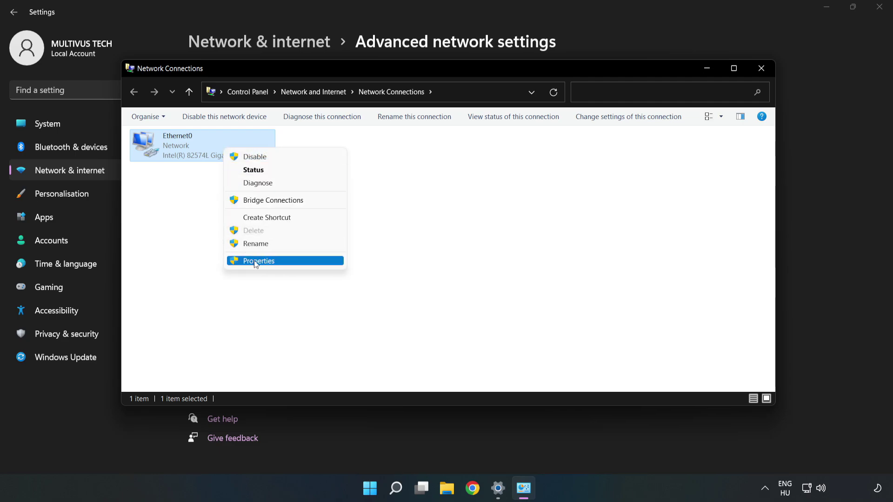
pyautogui.click(277, 261)
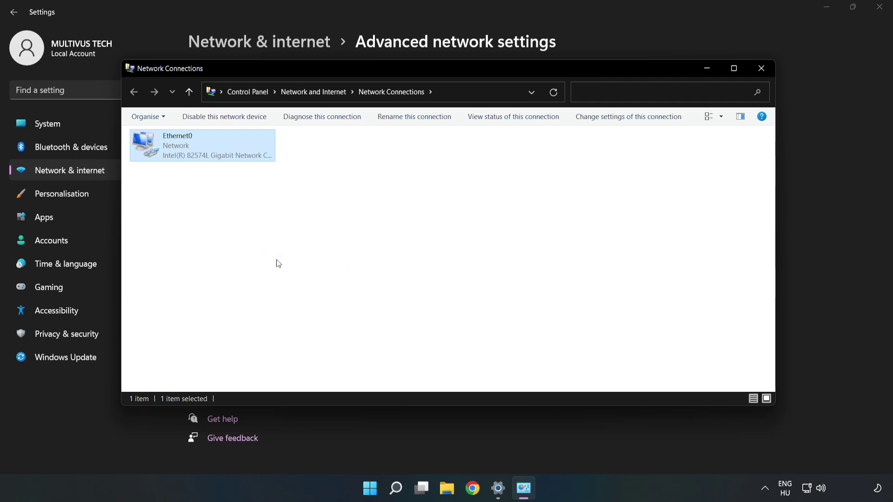
pyautogui.moveTo(244, 133); pyautogui.dragTo(428, 127)
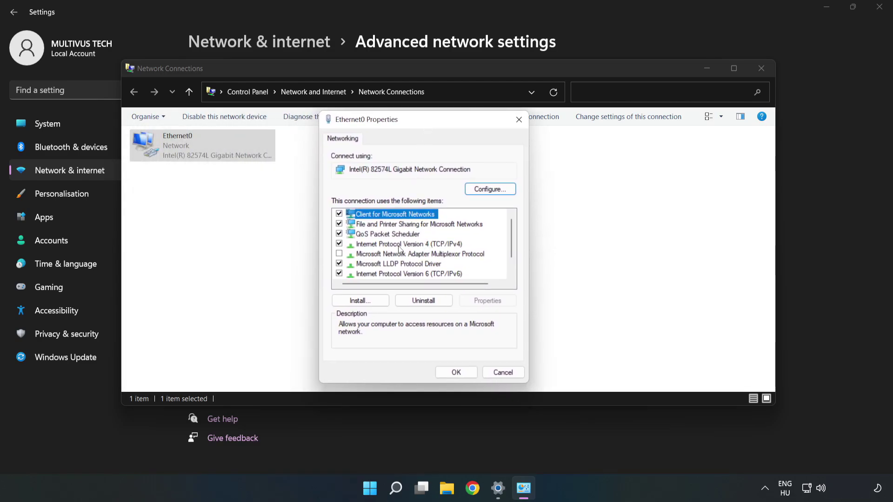
pyautogui.click(349, 247)
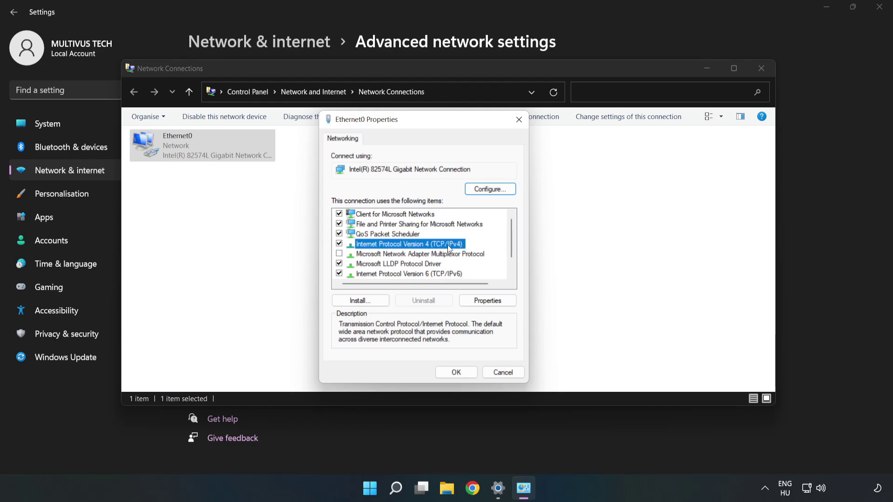
# - Set Ethernet0's IPv4 DNS to 8.8.8.8 preferred and 8.8.4.4 alternate, and confirm
pyautogui.click(493, 300)
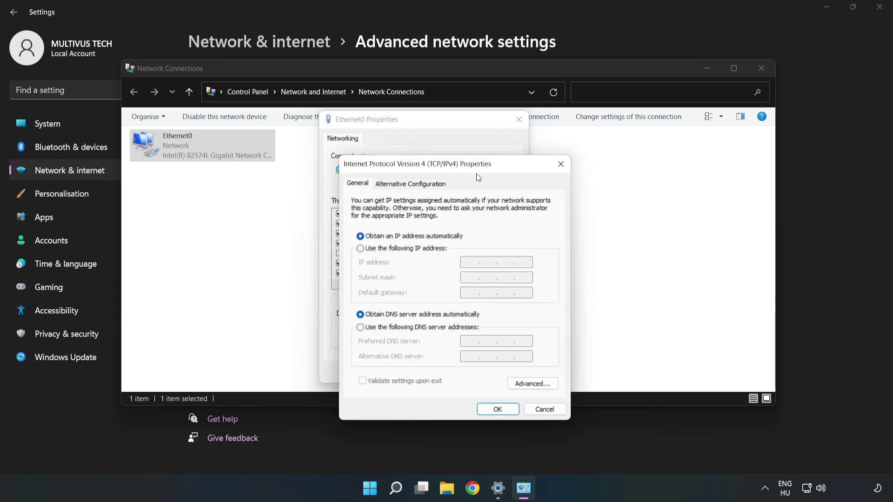
pyautogui.moveTo(476, 165); pyautogui.dragTo(442, 120)
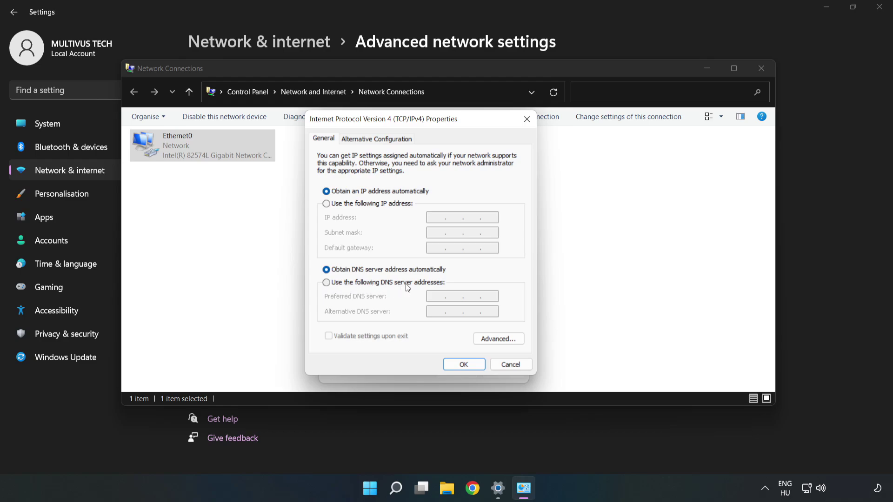
pyautogui.click(366, 288)
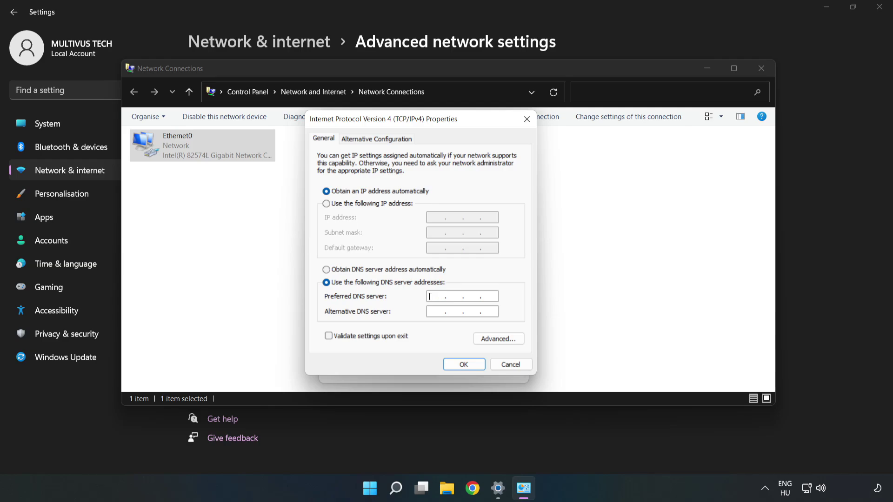
pyautogui.write('8.8.8.8')
pyautogui.click(436, 311)
pyautogui.write('8.8.4.4')
pyautogui.click(465, 366)
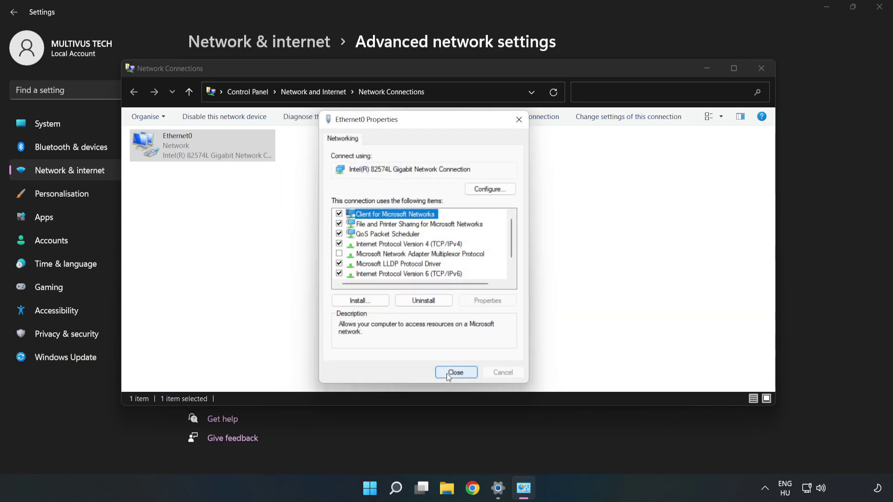
# - Close Ethernet0 Properties, Network Connections and Settings, then open the Start menu
pyautogui.click(457, 372)
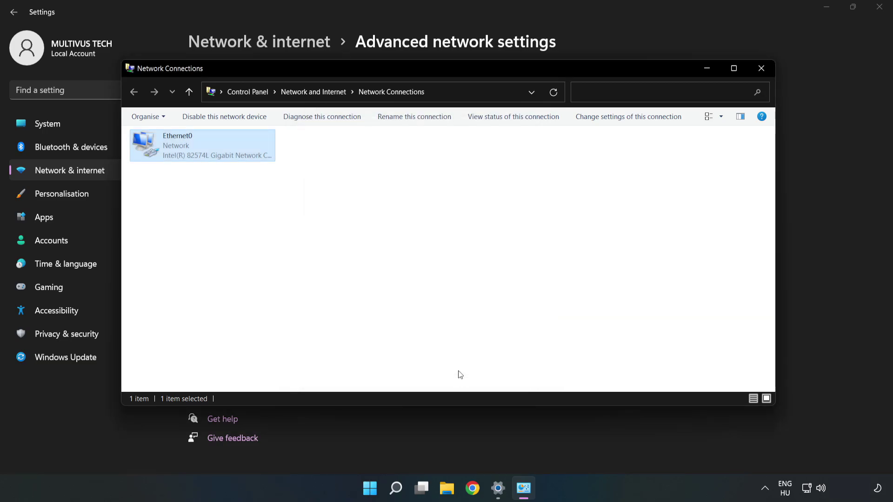
pyautogui.click(761, 70)
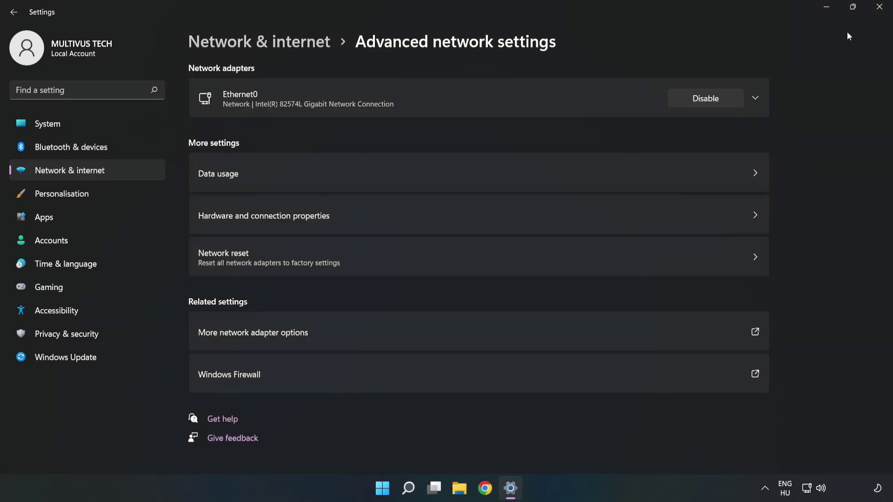
pyautogui.click(879, 7)
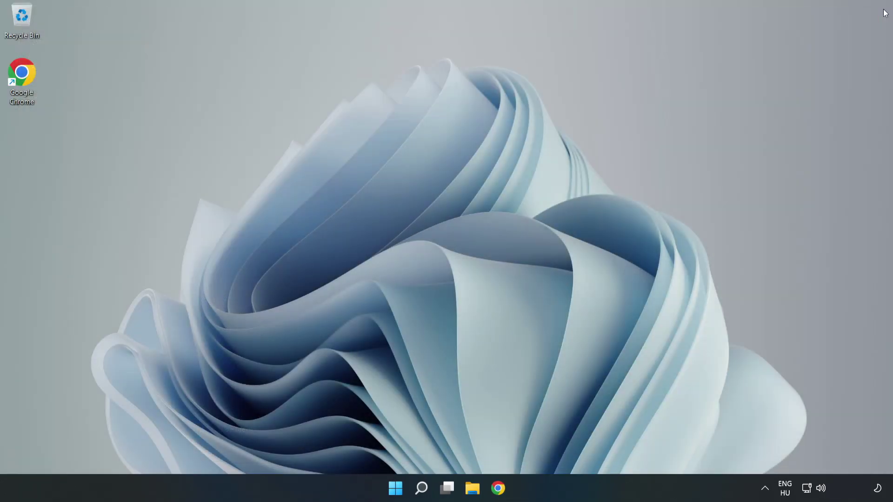
pyautogui.click(395, 488)
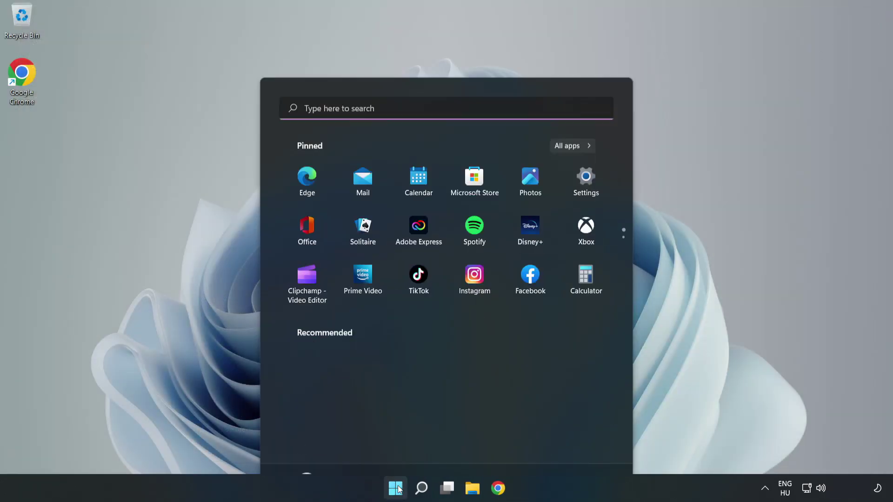